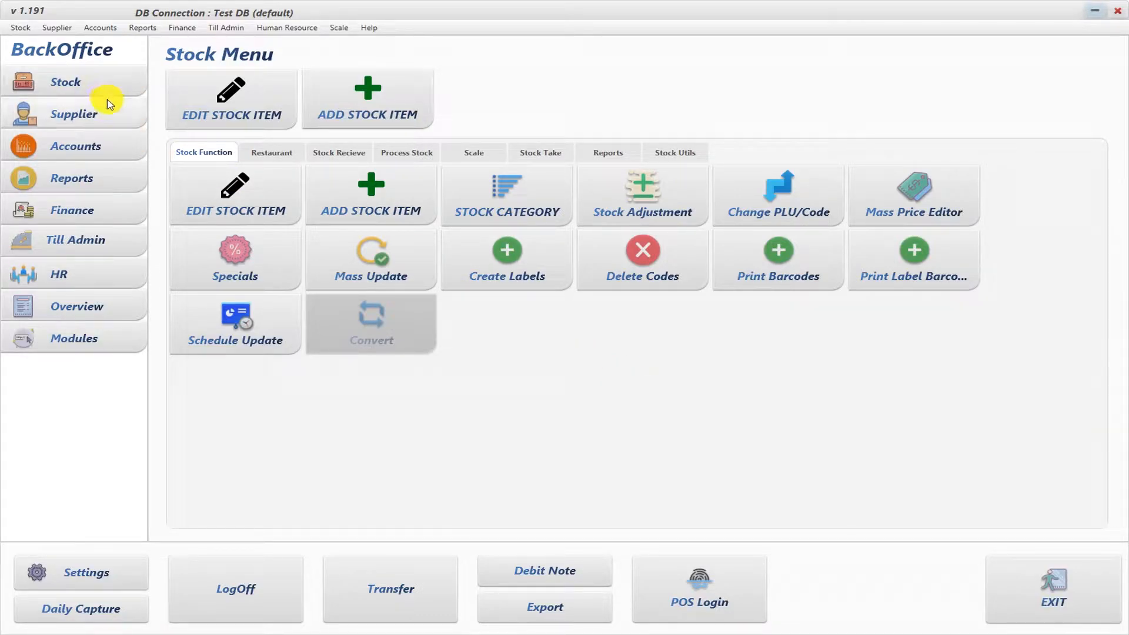
- Create a stock order for supplier ABEVE COMPANY LIMITED with the order reference "bottles of water"
click(75, 87)
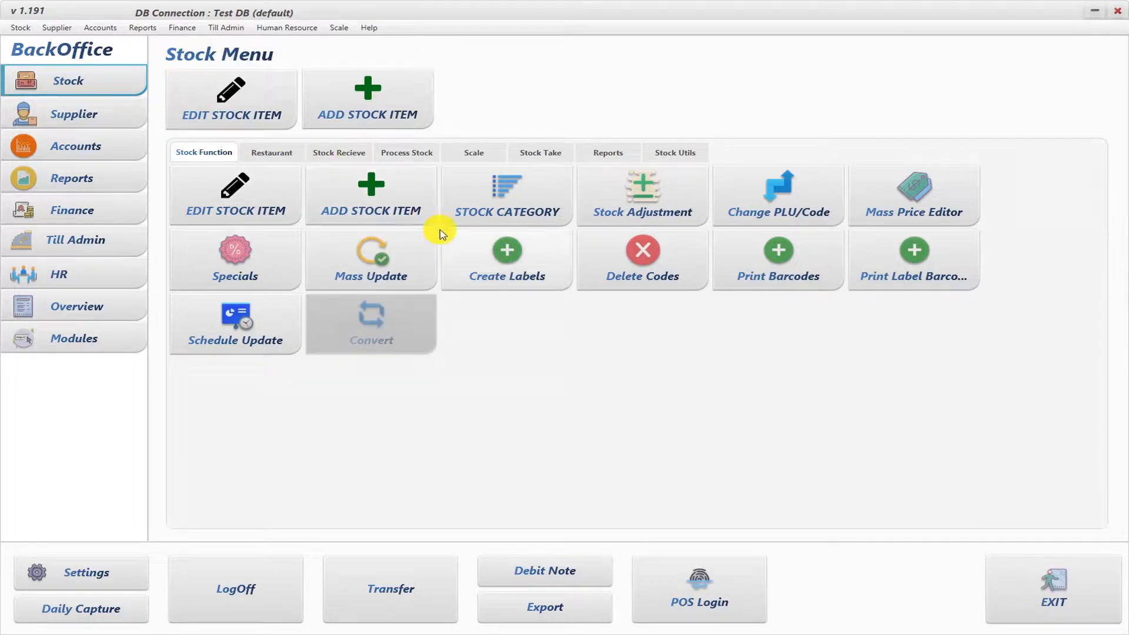
click(325, 155)
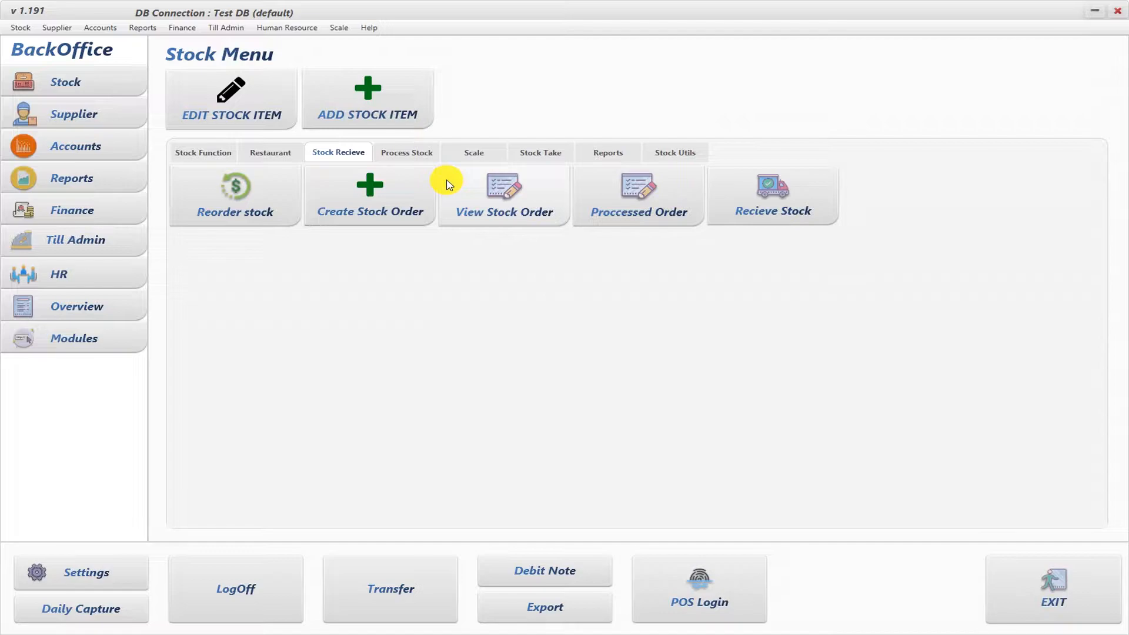
click(393, 210)
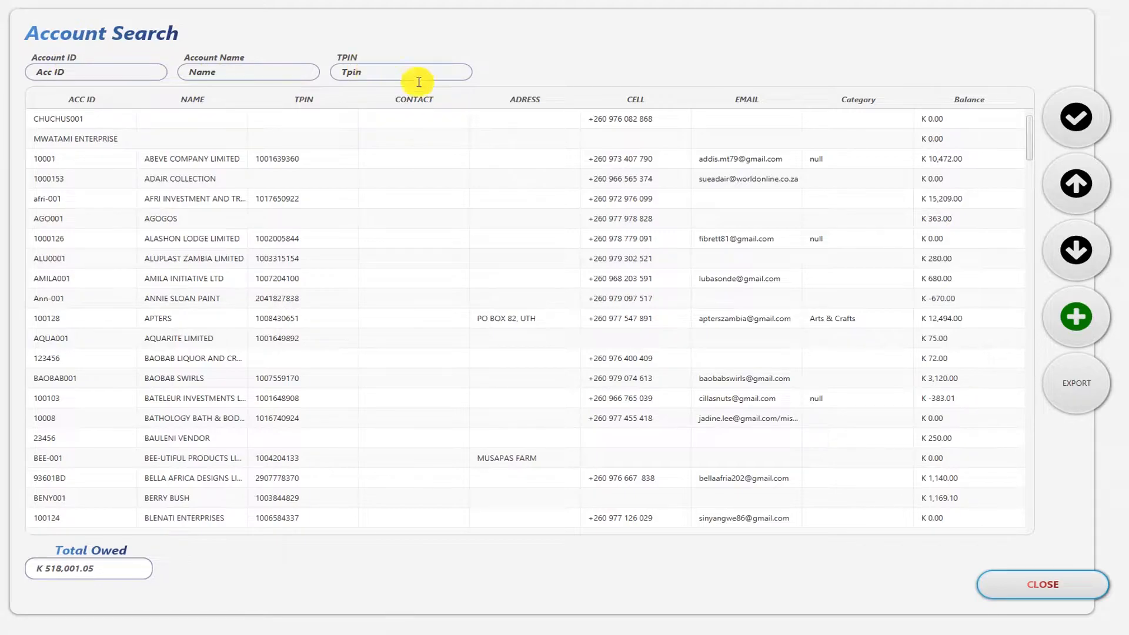
double_click(234, 167)
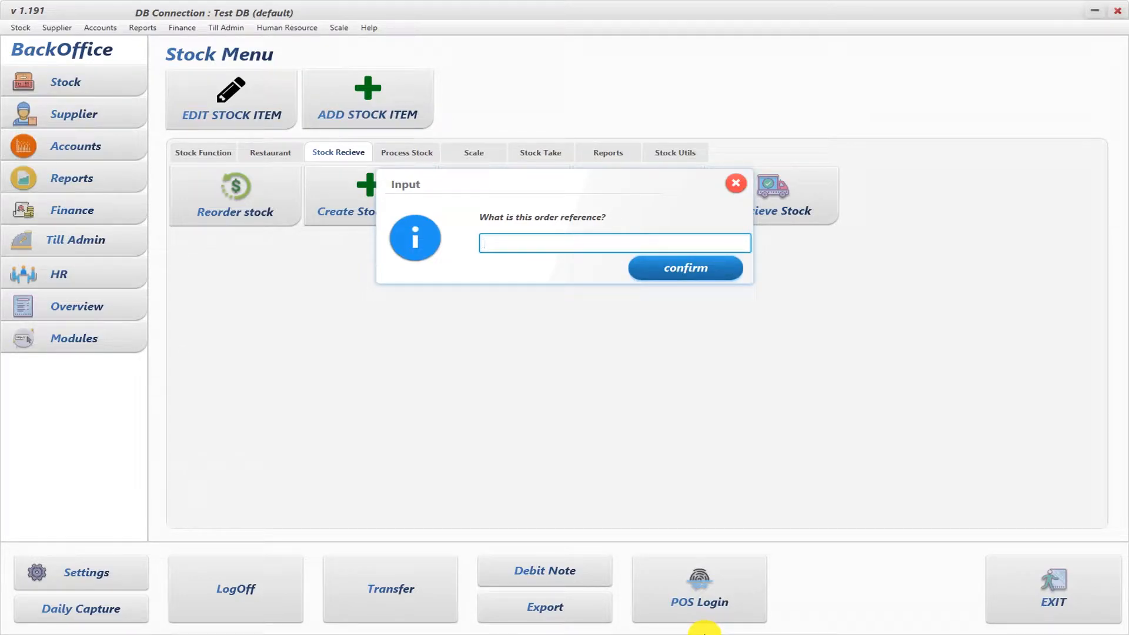
text(bottles of water)
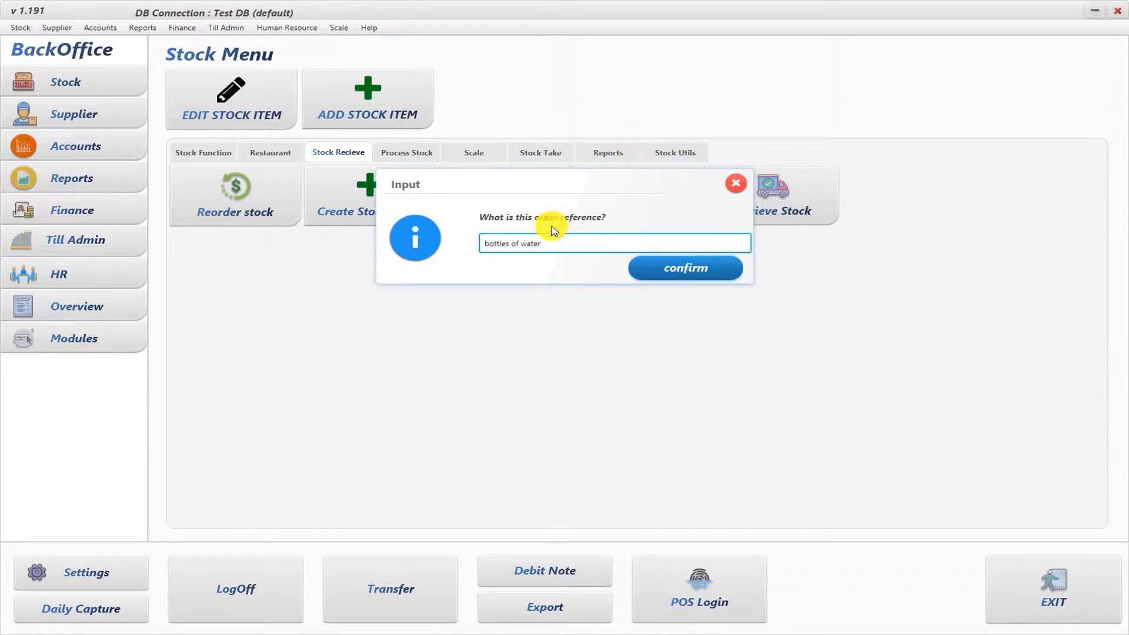
click(710, 275)
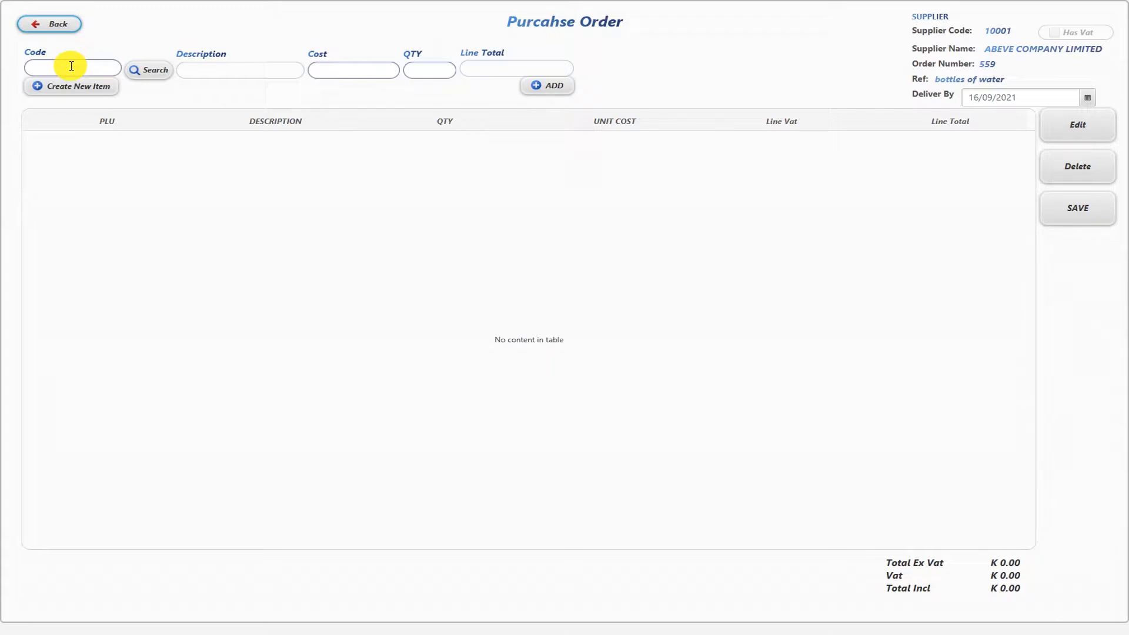
- Find the EPIC FOODS Belgian chocolate ice cream in stock and add it to the purchase order with quantity 200
click(156, 71)
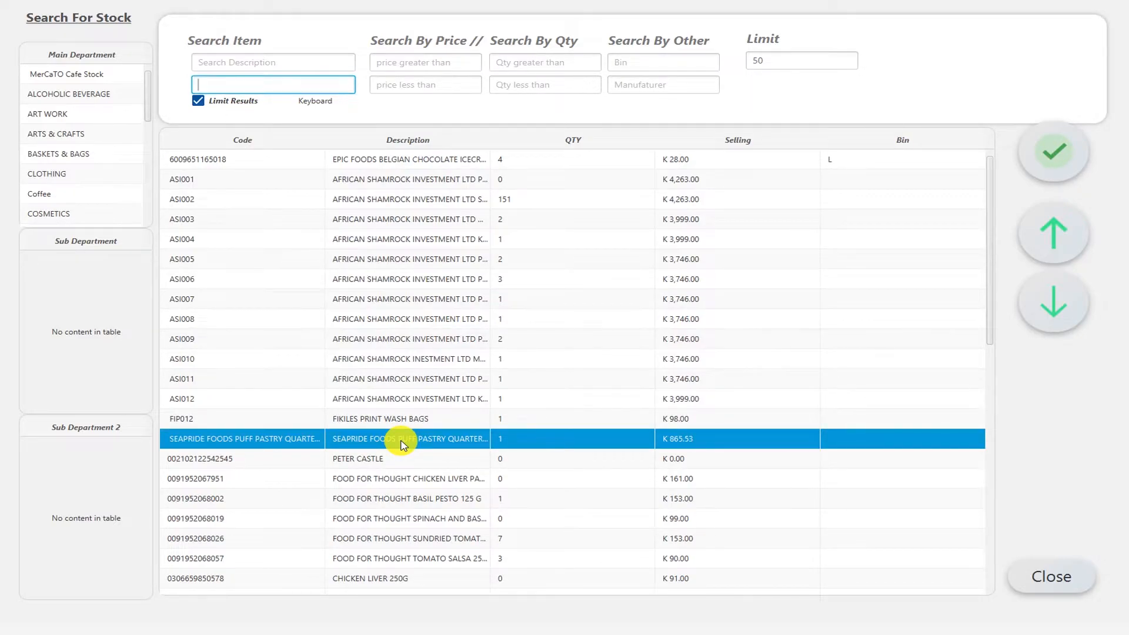
drag(406, 442, 386, 166)
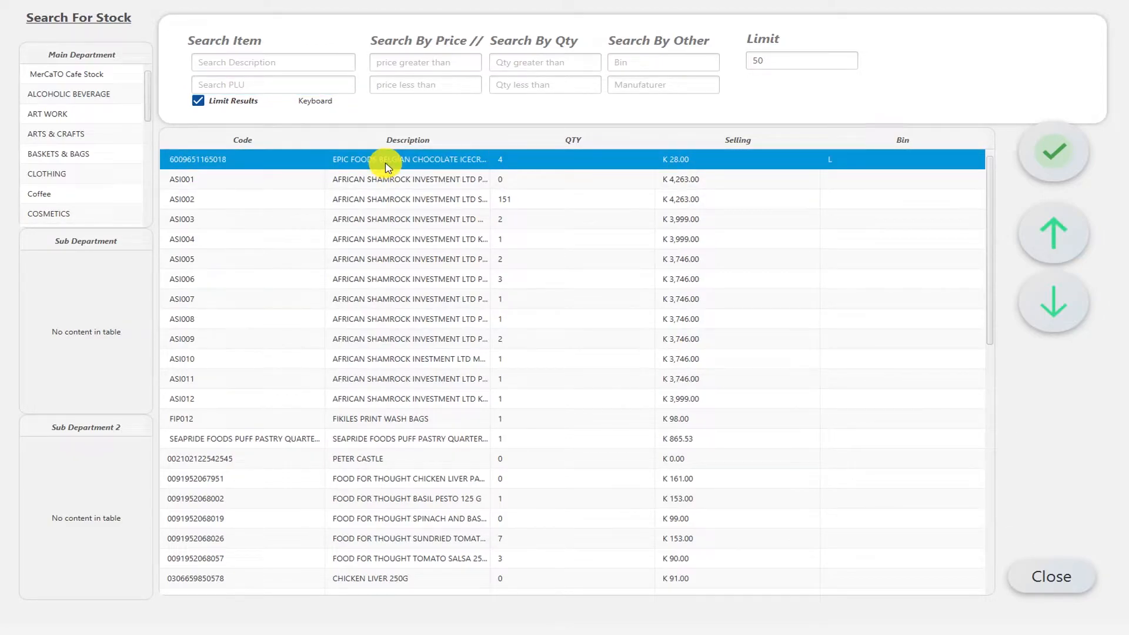
double_click(386, 166)
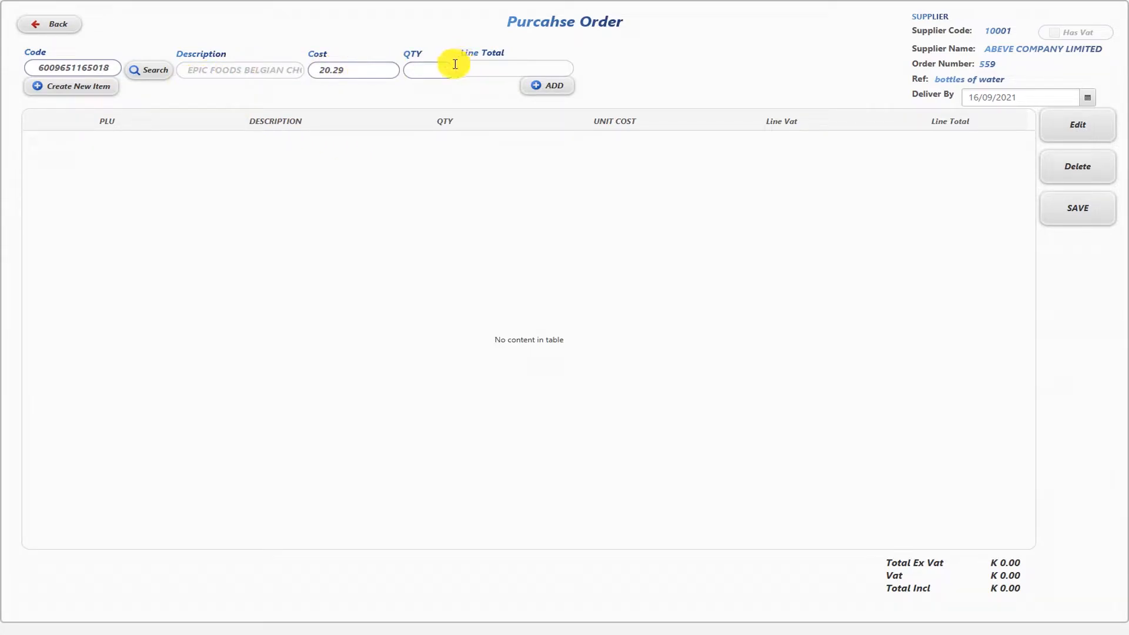
click(438, 71)
text(200)
click(548, 87)
click(263, 141)
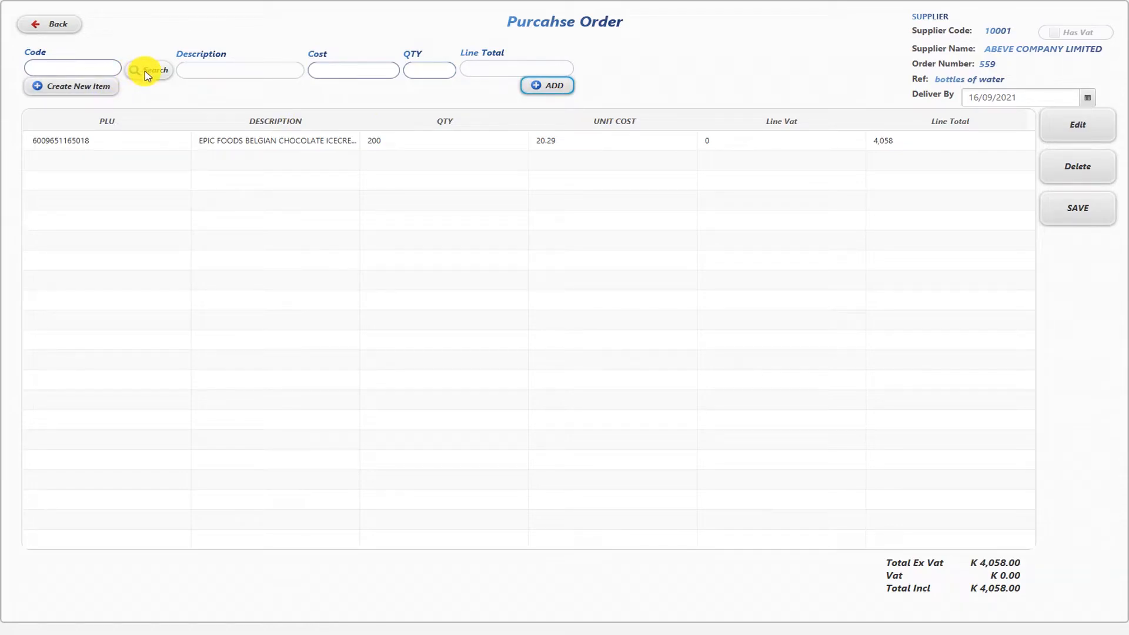
- Look up stock item ASI005 from AFRICAN SHAMROCK INVESTMENT LTD and add it to the purchase order with quantity 300
click(146, 72)
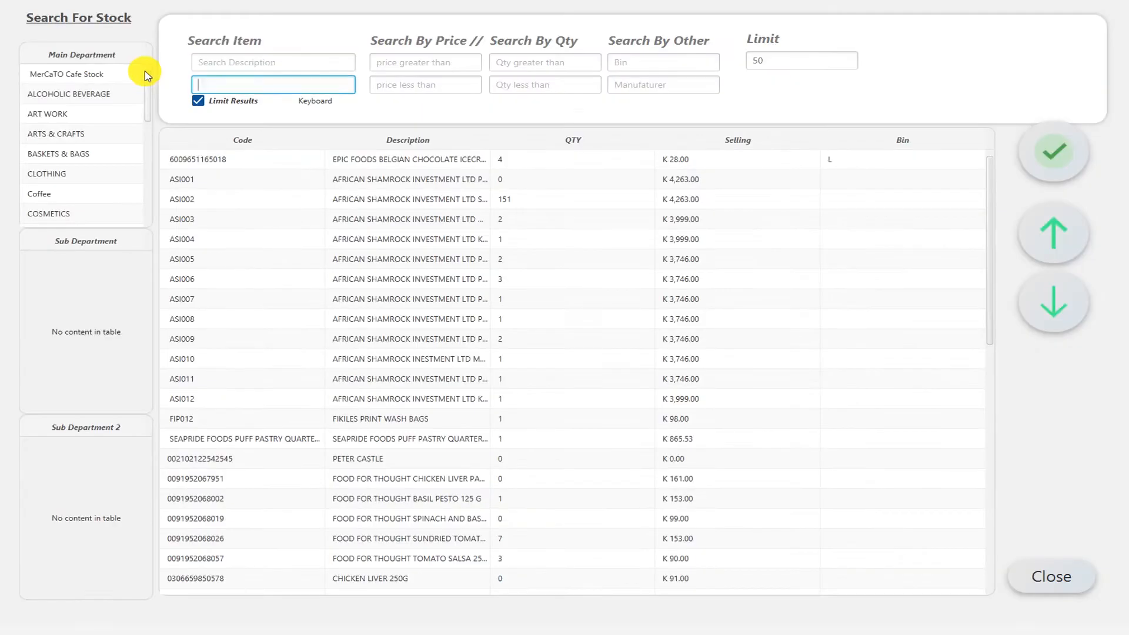
click(302, 279)
click(340, 259)
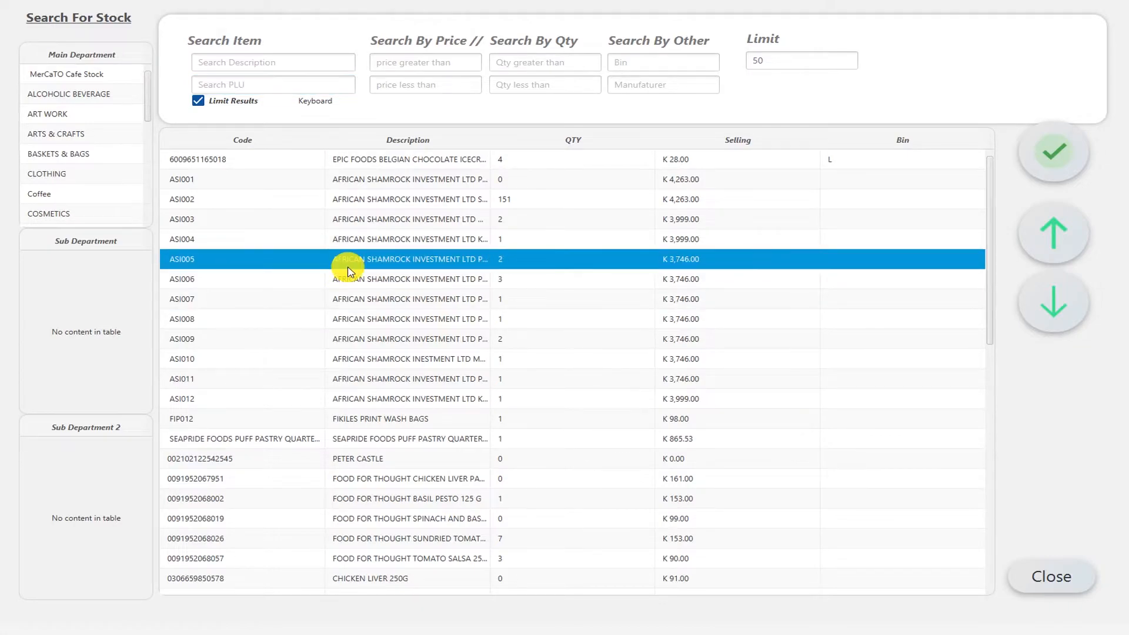
click(1068, 157)
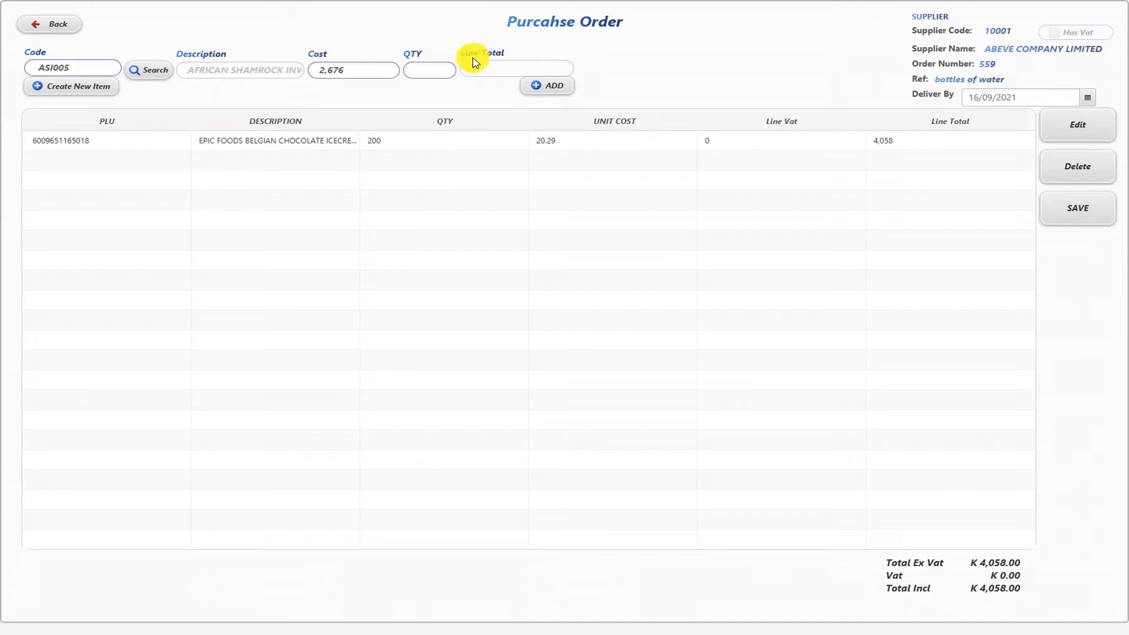
click(443, 71)
text(300)
click(555, 87)
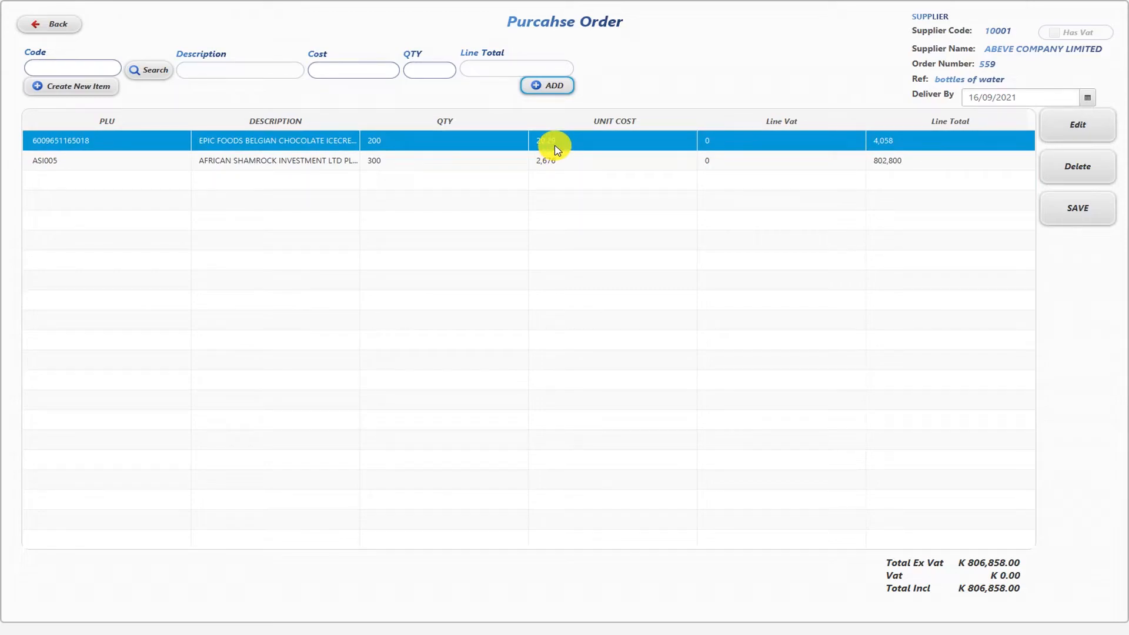
- Save the purchase order, agree to print it, and close the print preview
click(1100, 214)
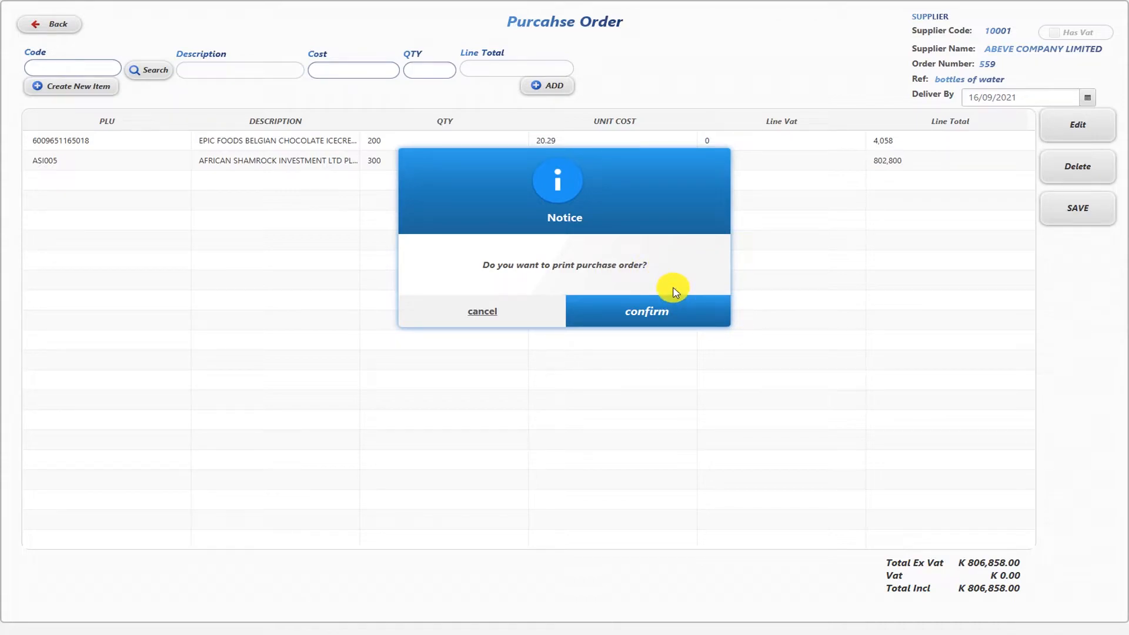
click(651, 316)
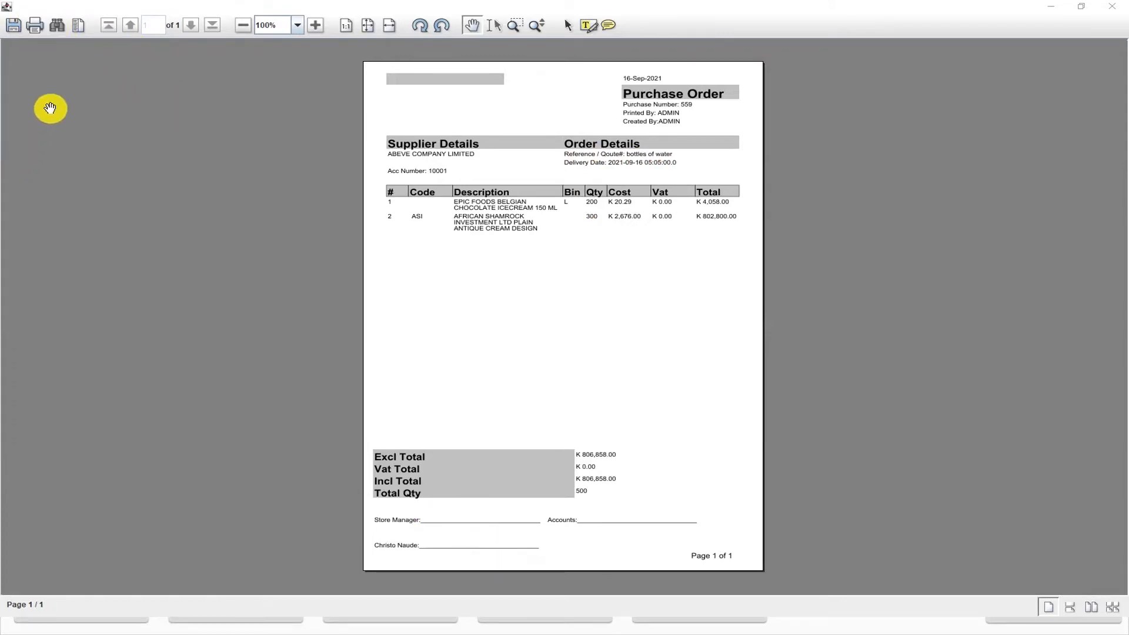
click(1112, 7)
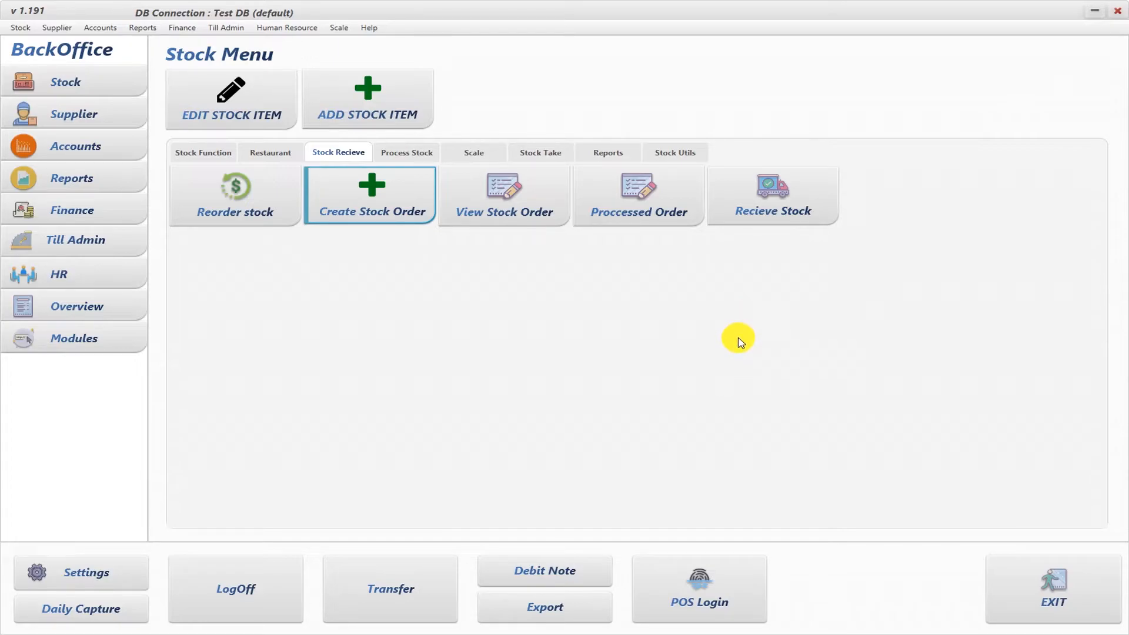
- Search the stock orders for supplier "ab", open the ABEVE COMPANY LIMITED order to review its lines, and close it and the order search
click(507, 217)
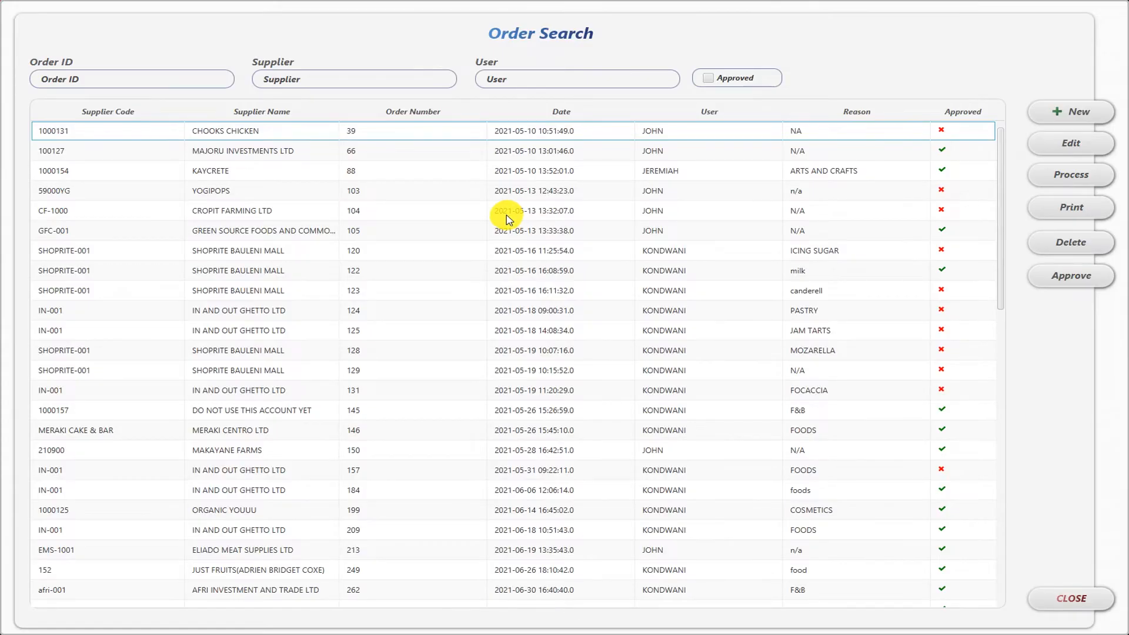
click(361, 79)
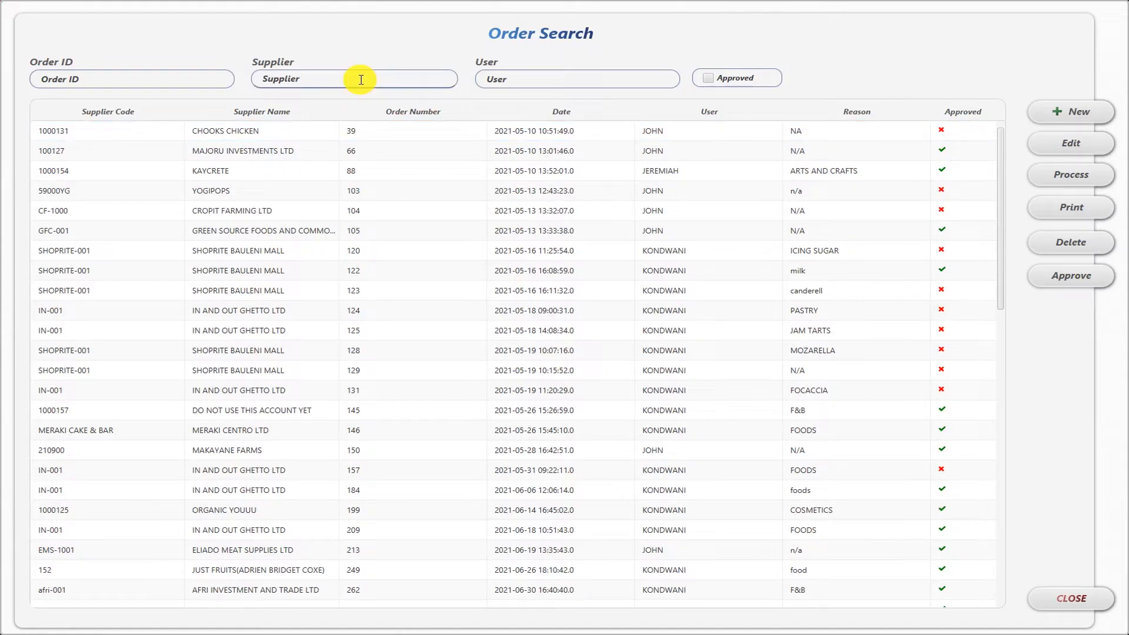
text(ab)
click(360, 154)
click(403, 171)
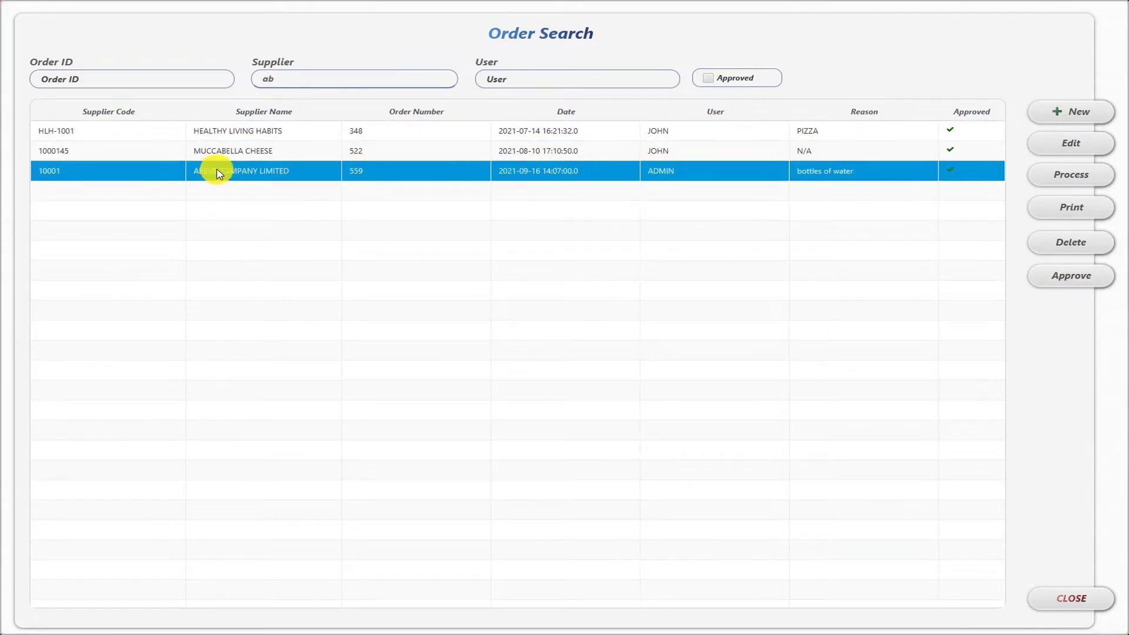
double_click(757, 171)
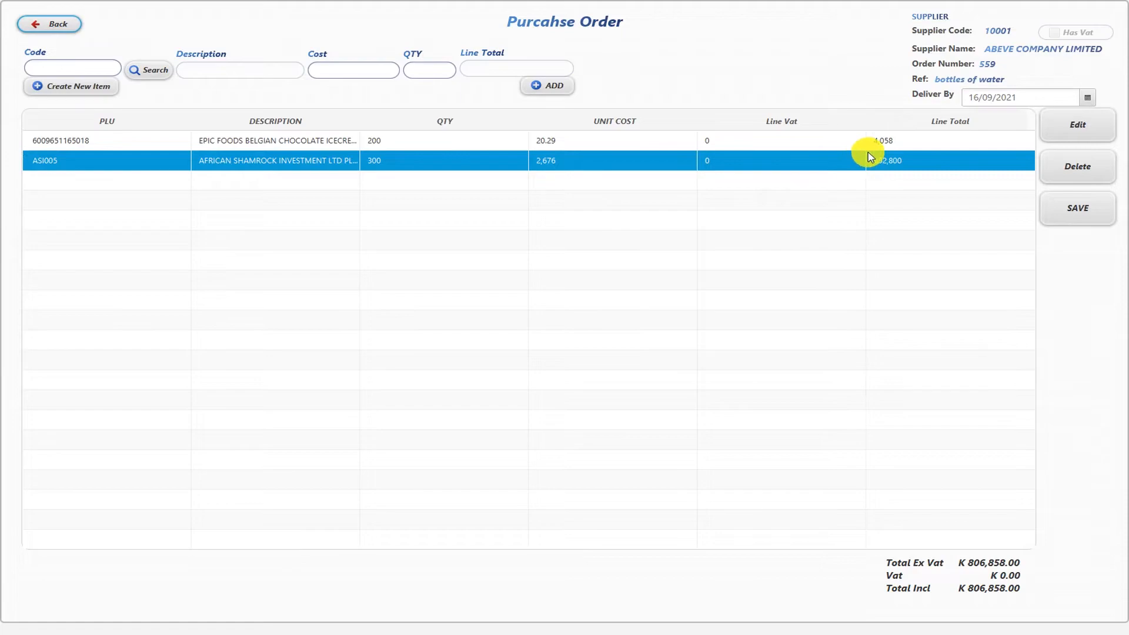
click(562, 144)
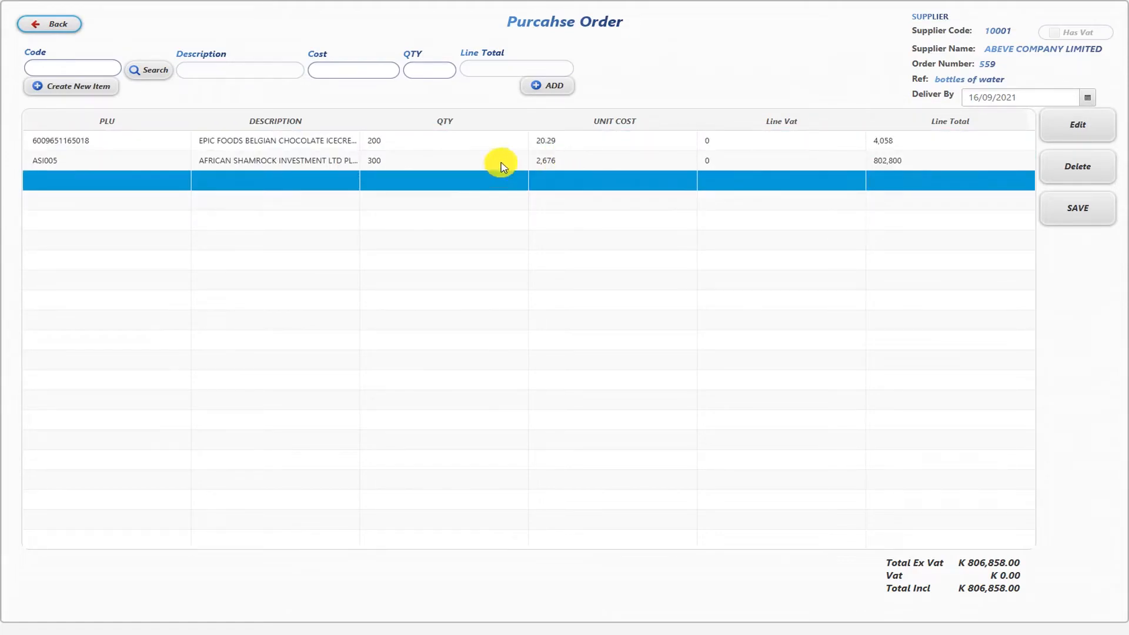
click(52, 25)
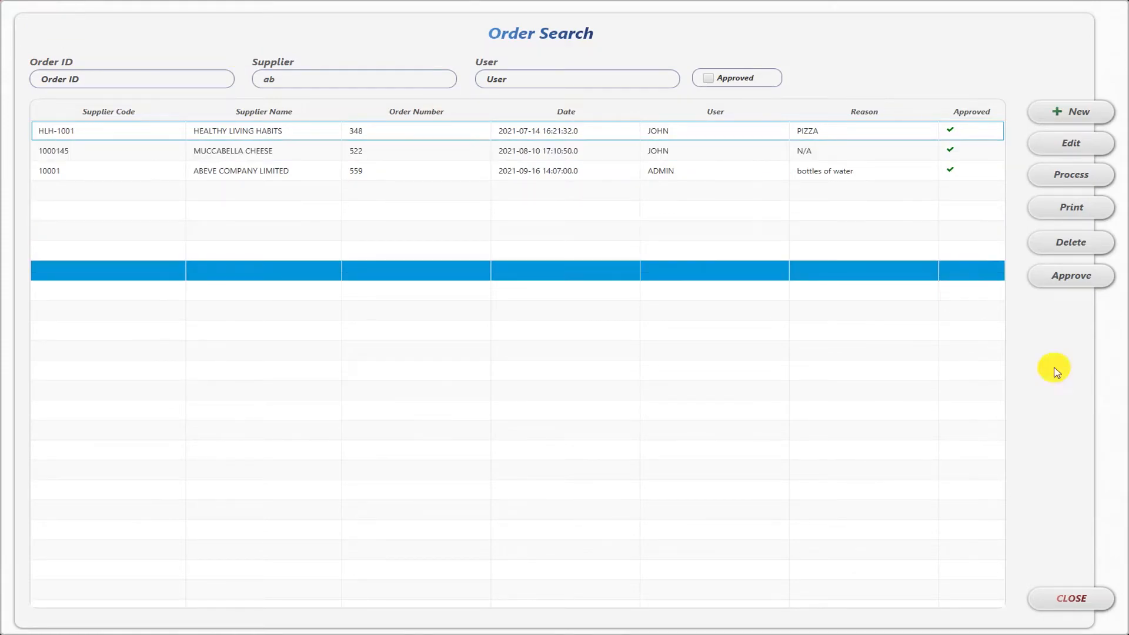
click(1081, 608)
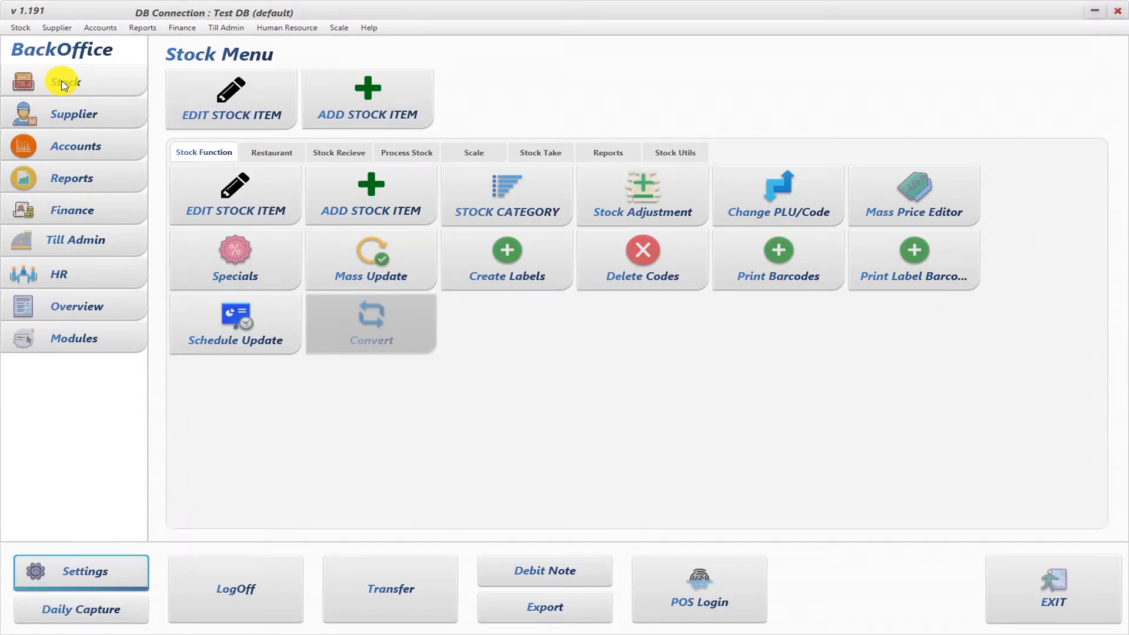
- Filter the stock orders by supplier "ab" and process the ABEVE COMPANY LIMITED order with invoice number 1098
click(339, 154)
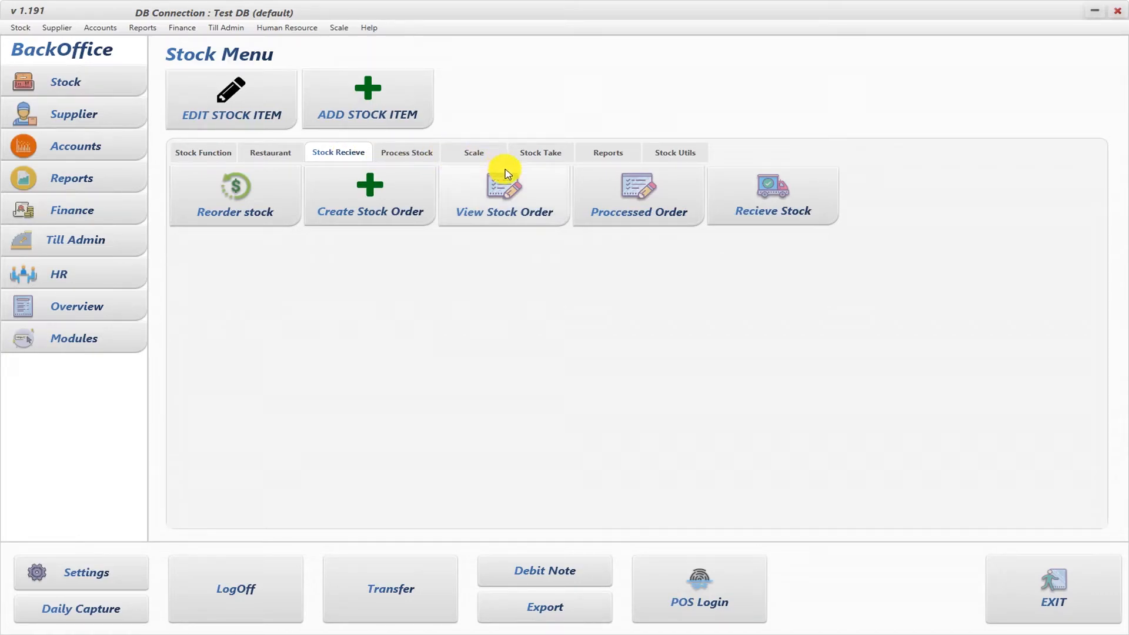
click(538, 201)
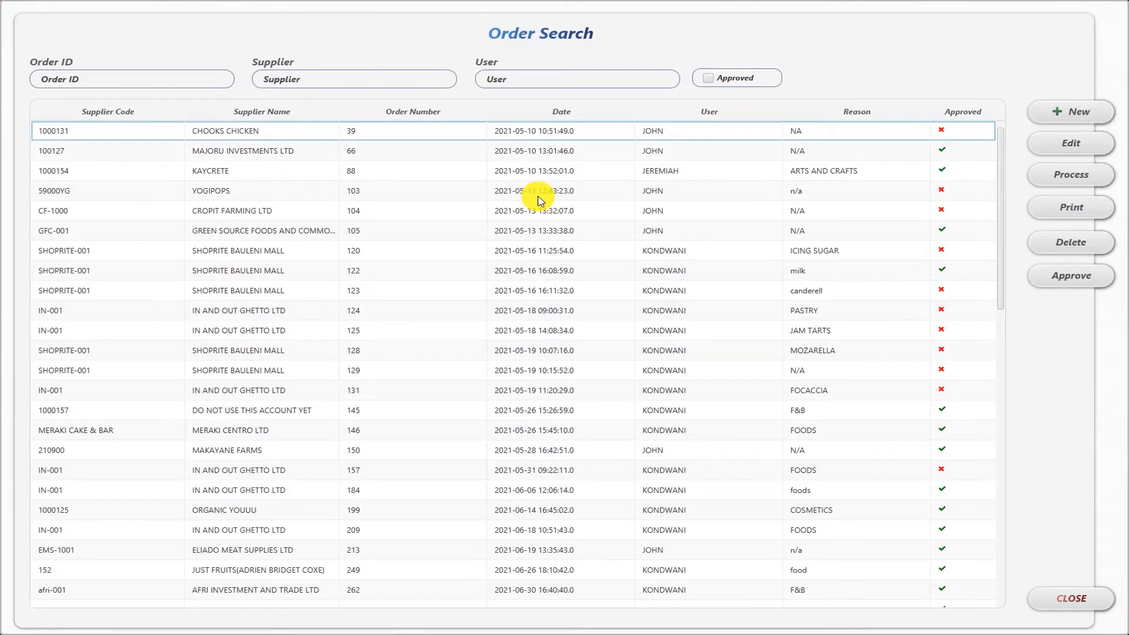
click(384, 80)
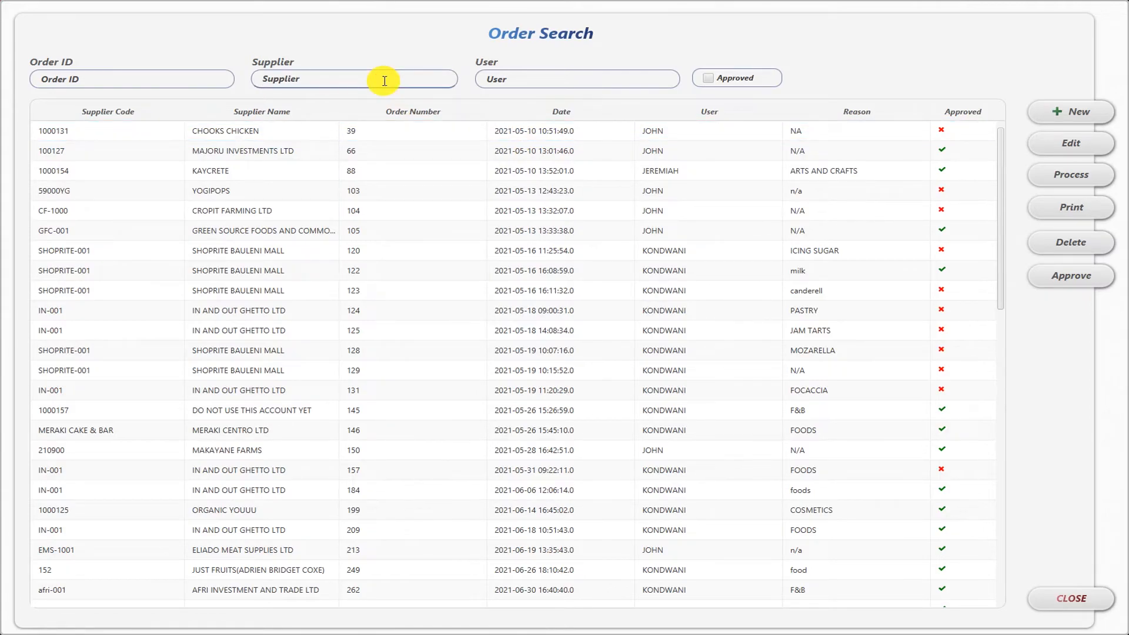
text(ab)
click(401, 133)
click(416, 171)
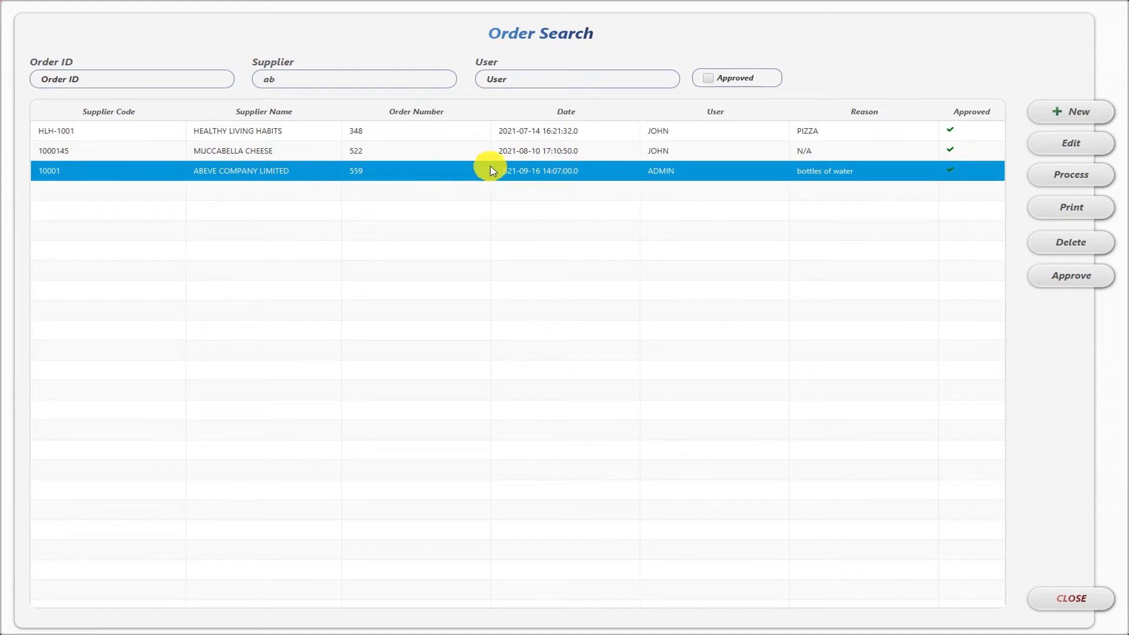
click(1090, 181)
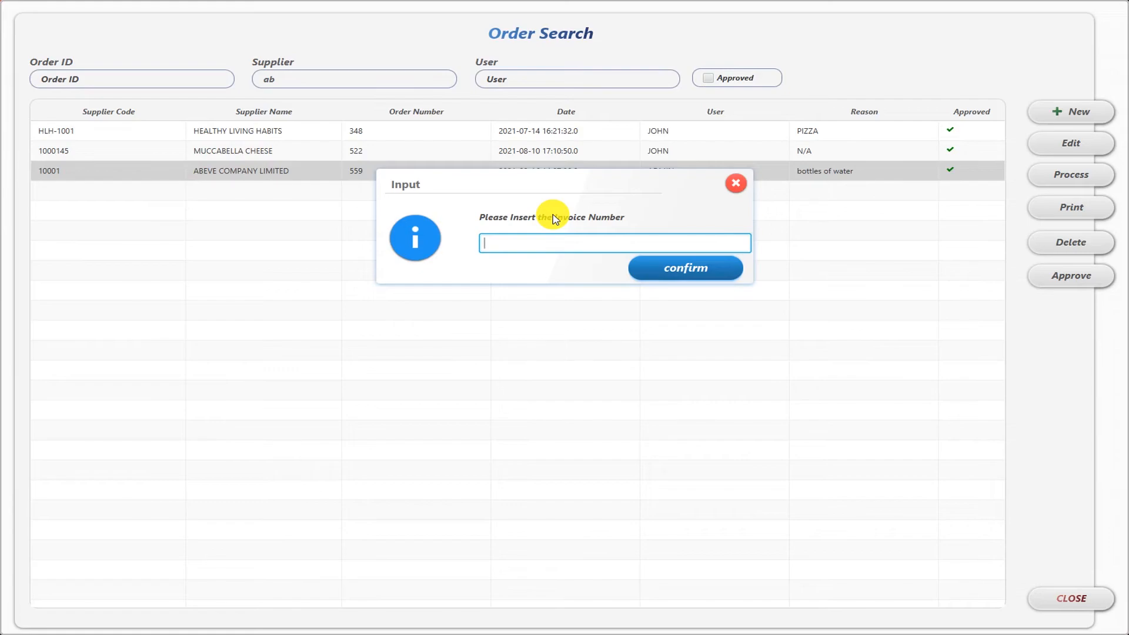
text(1098)
click(660, 267)
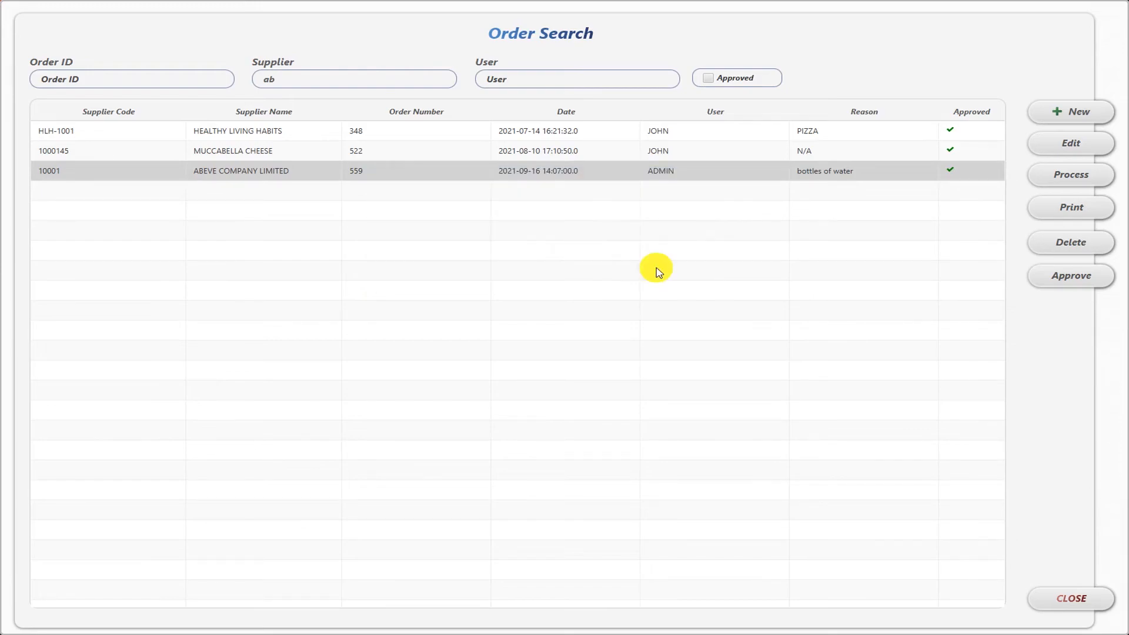
click(656, 270)
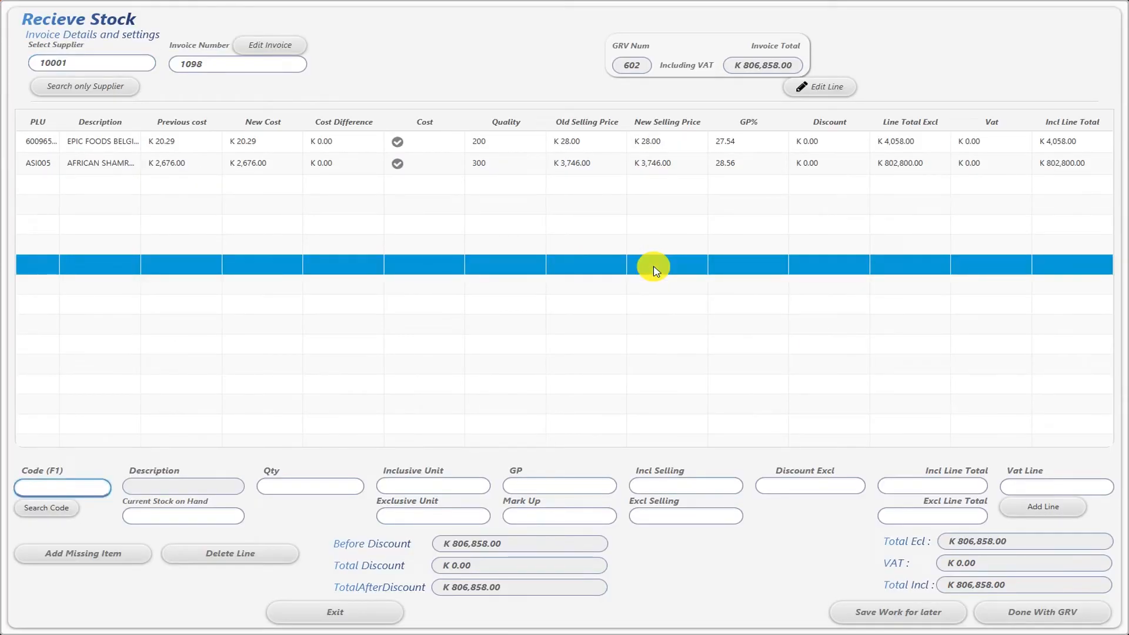
- Finalize the GRV for the received stock without printing it, and close the pending GRVs list
click(649, 193)
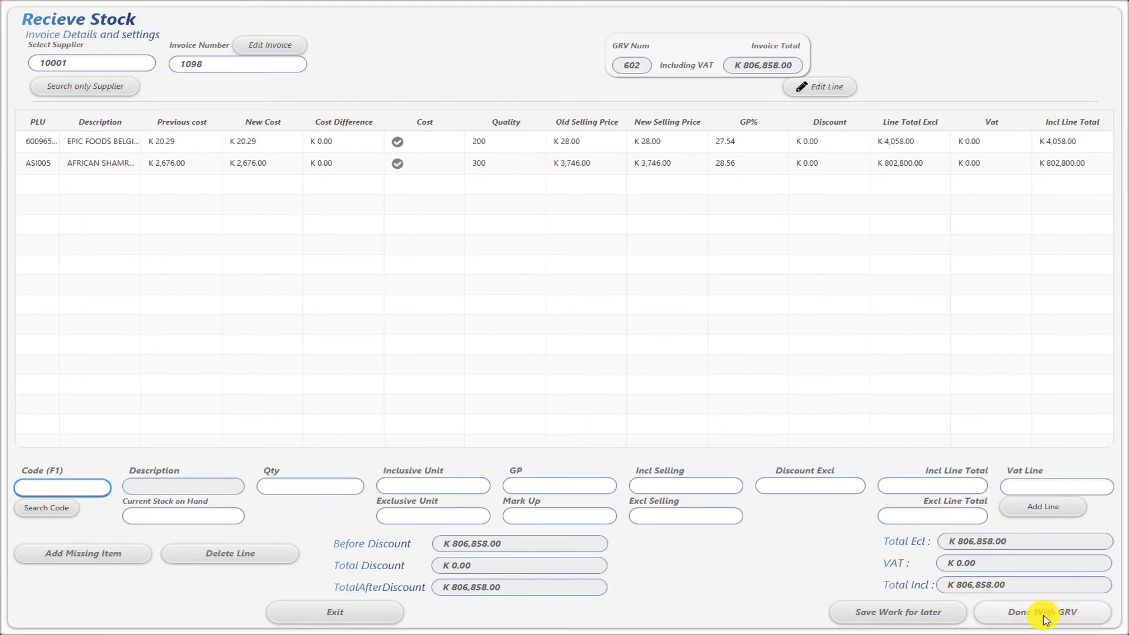
click(1046, 620)
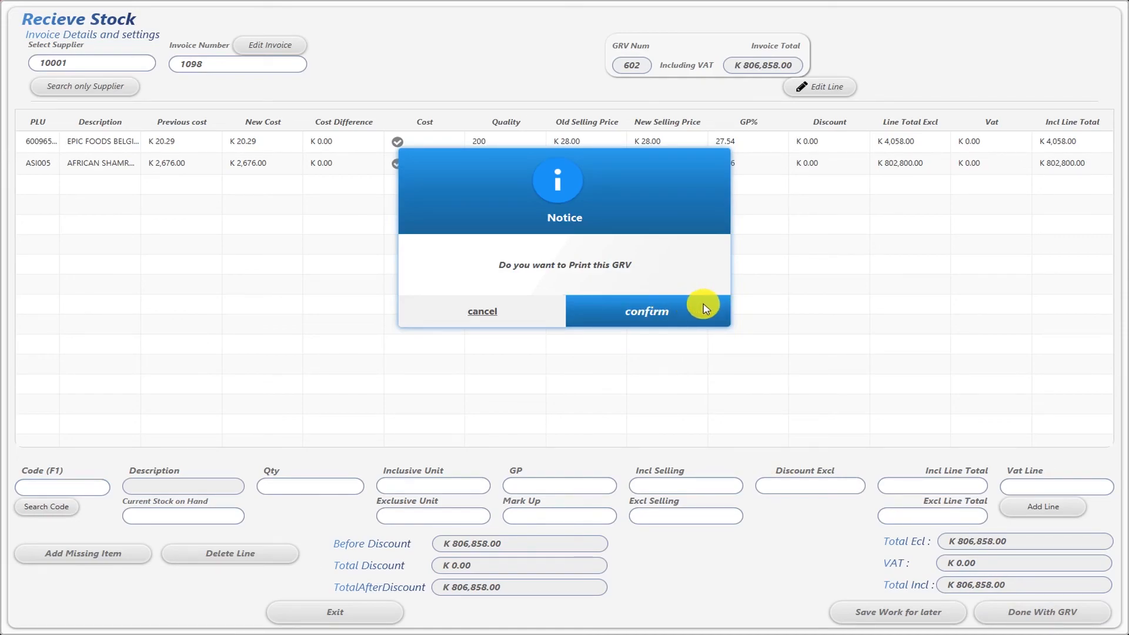
click(482, 313)
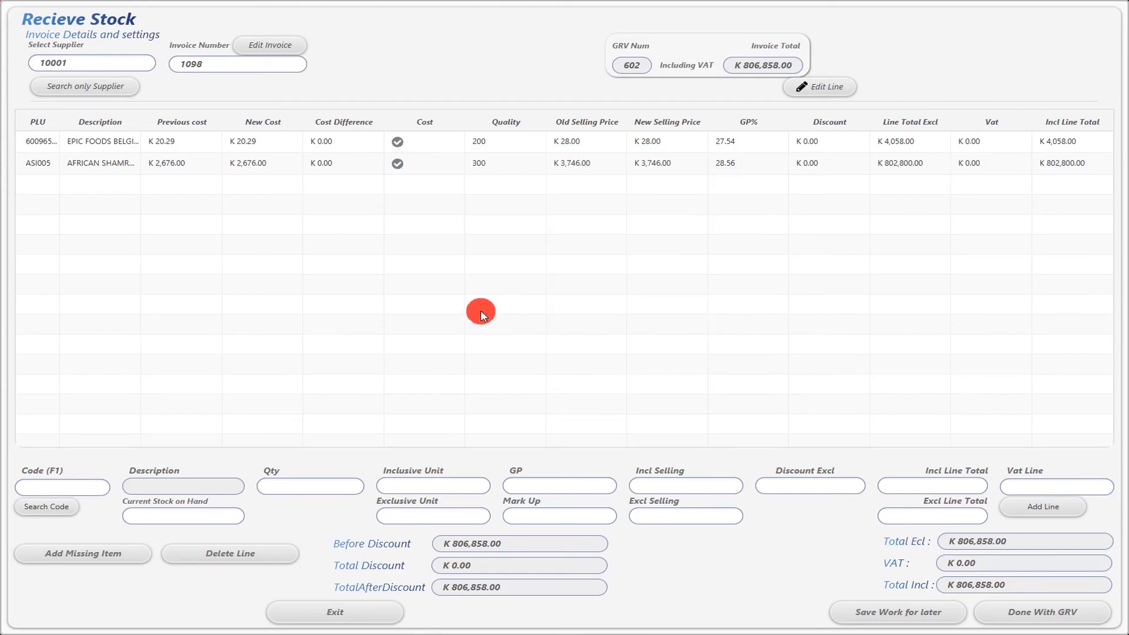
click(489, 320)
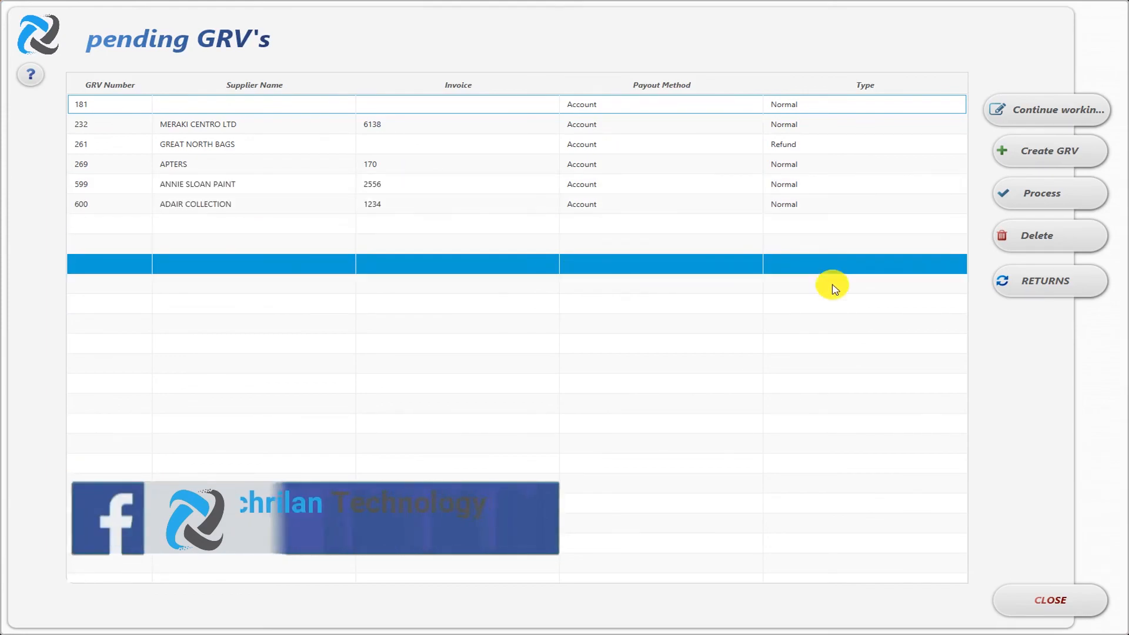
click(1089, 594)
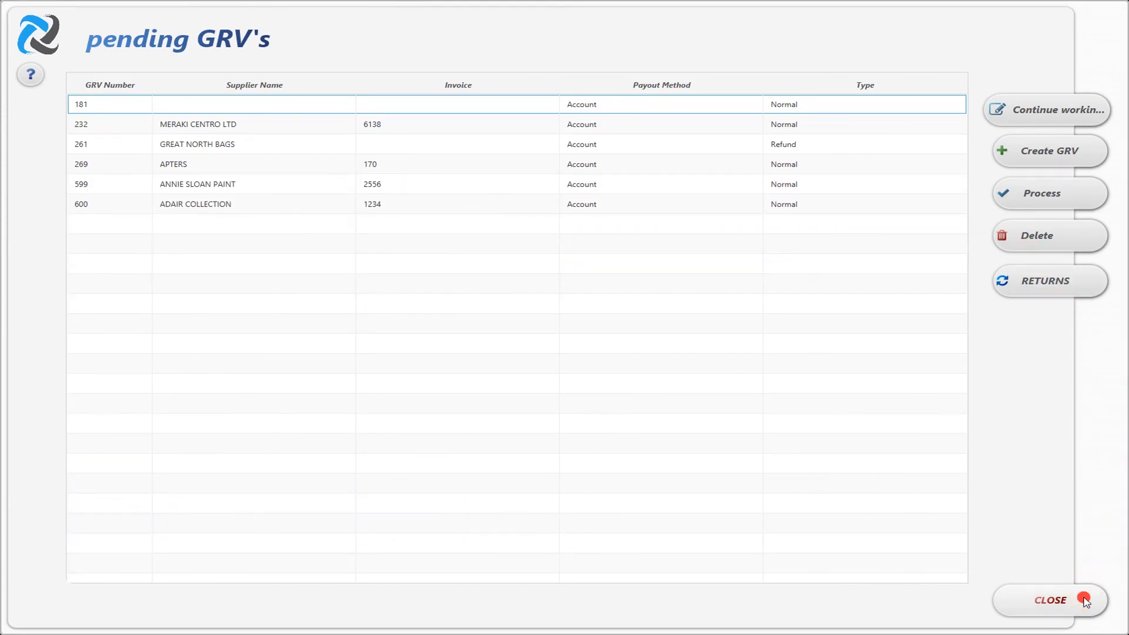